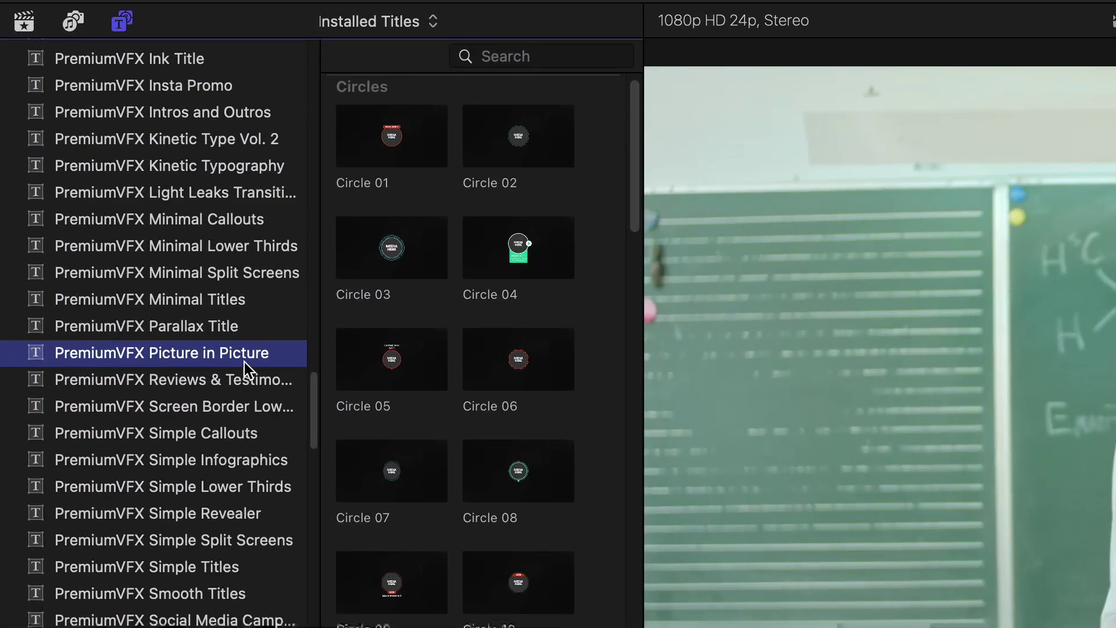
- Hide the title categories sidebar to widen the browser for finding Rectangle 14
{"action": "left_click", "coordinate": [123, 22]}
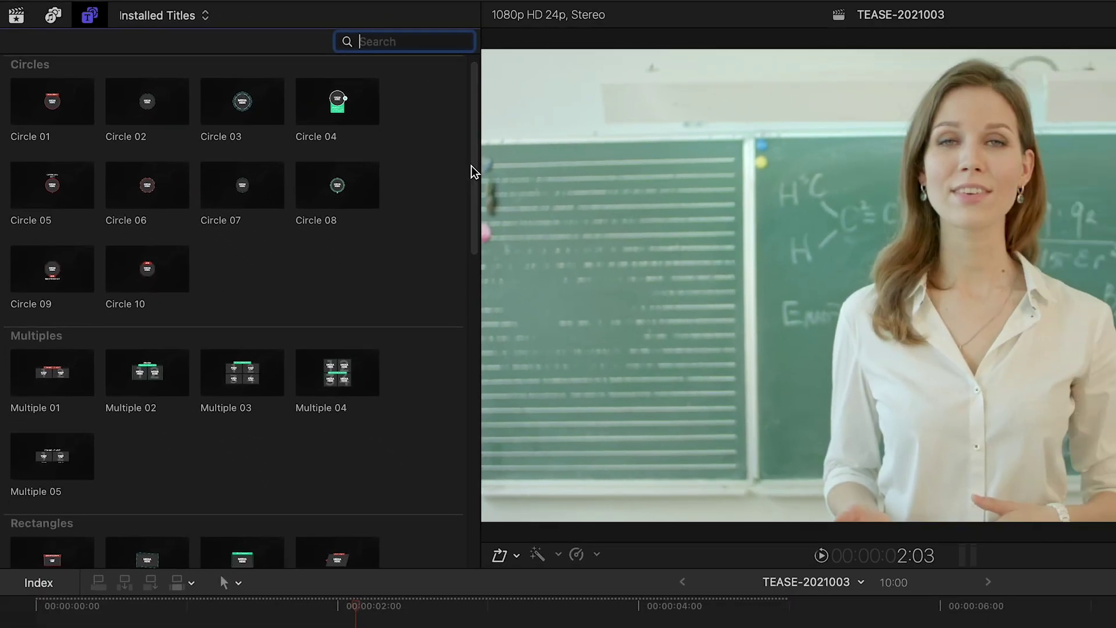
{"action": "left_click_drag", "start_coordinate": [471, 166], "coordinate": [500, 495]}
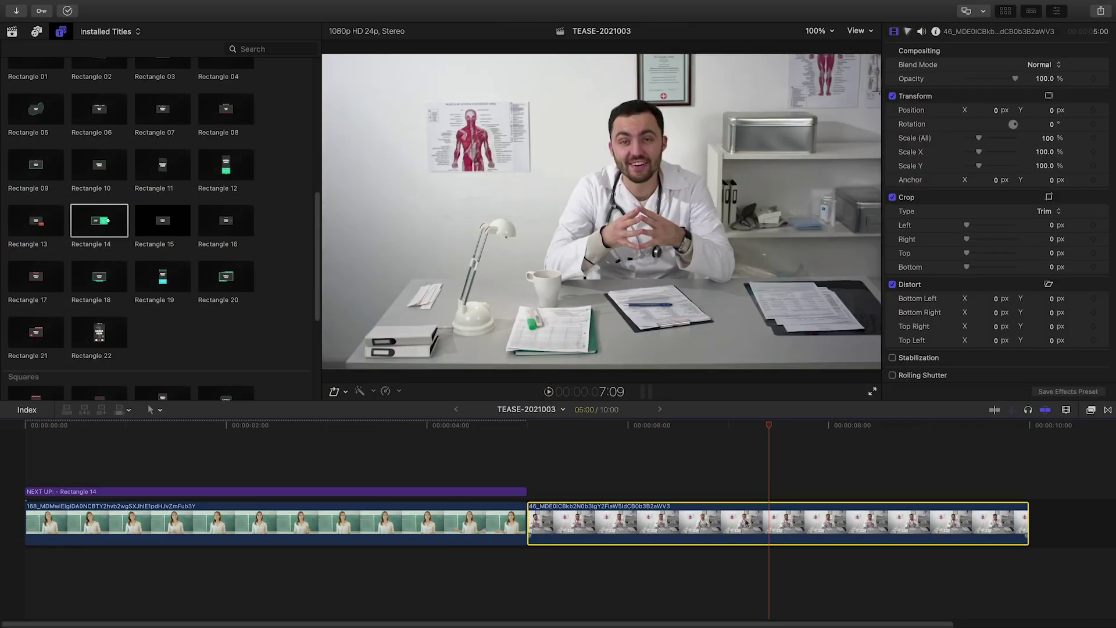
- Make the doctor footage a compound clip and apply it as the drop zone media
{"action": "right_click", "coordinate": [720, 524]}
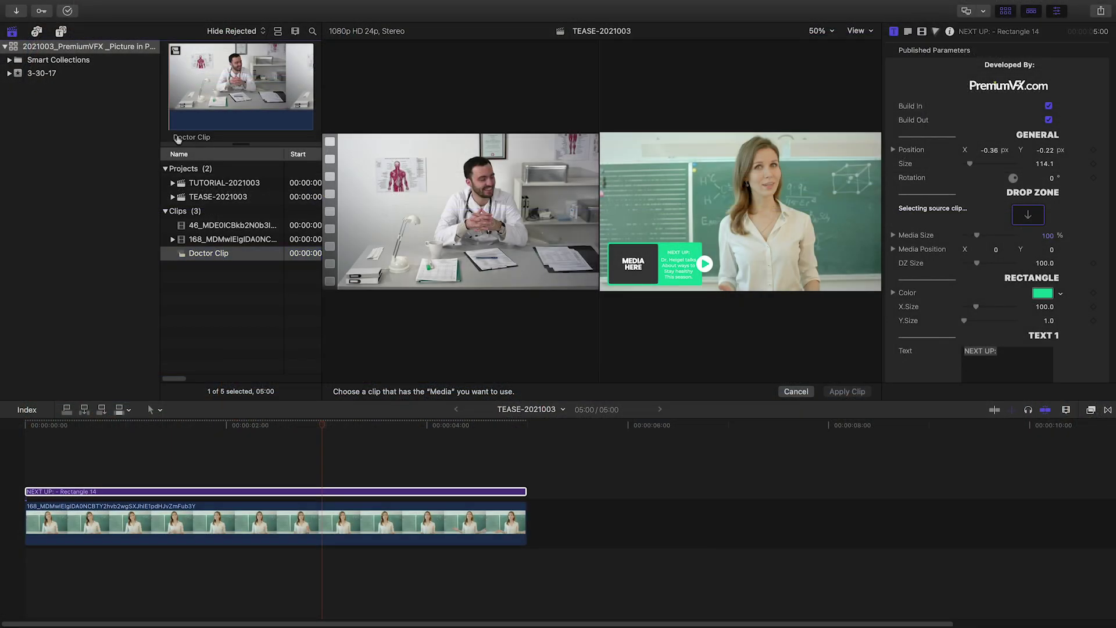
{"action": "left_click", "coordinate": [227, 83]}
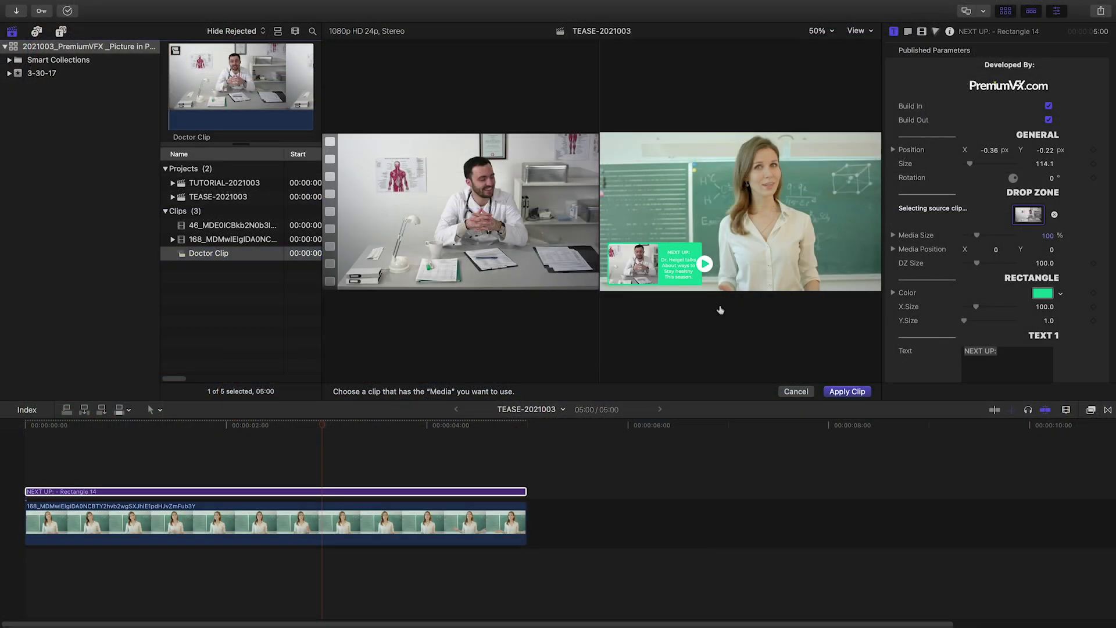
{"action": "left_click", "coordinate": [848, 391]}
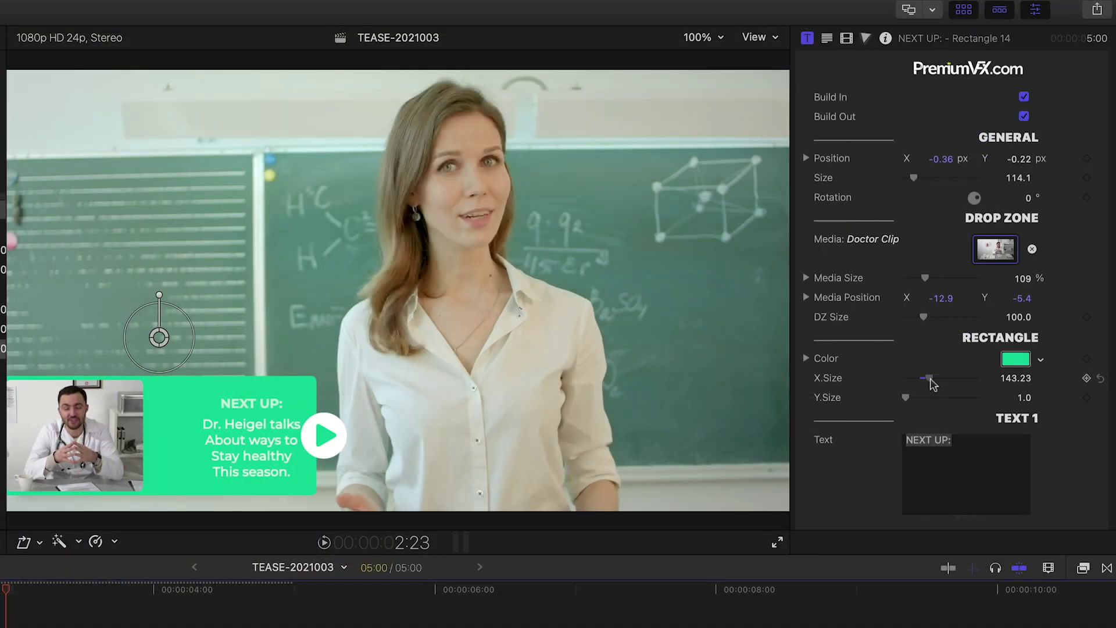
- Widen the overlay rectangle and begin setting Icon Color 1 to crimson
{"action": "left_click_drag", "start_coordinate": [929, 380], "coordinate": [922, 383]}
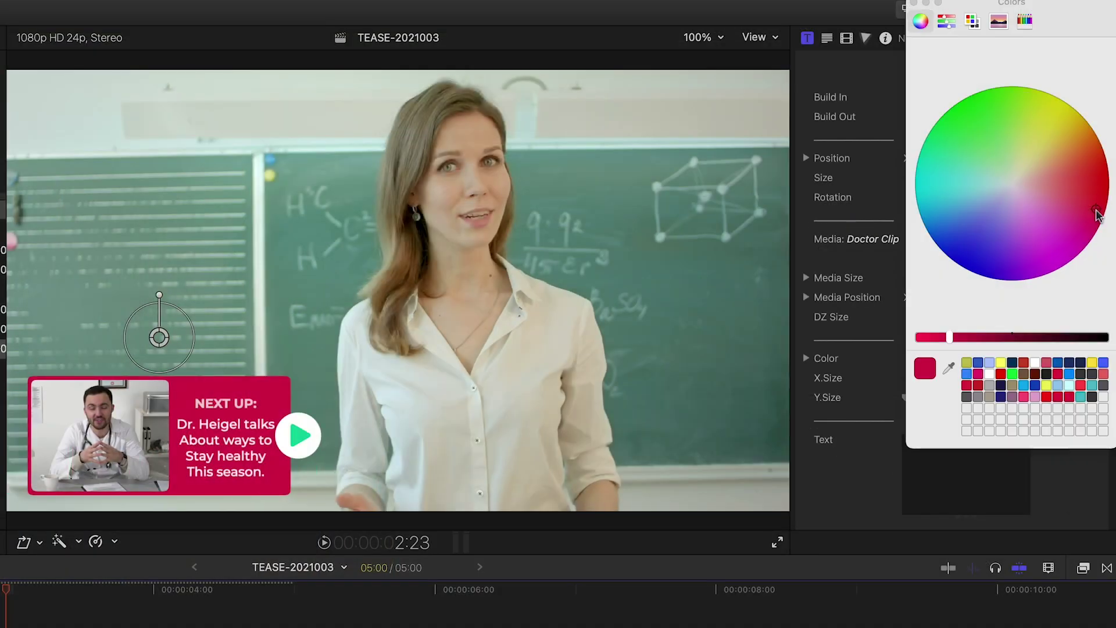
{"action": "left_click", "coordinate": [916, 6]}
{"action": "scroll", "coordinate": [959, 262], "scroll_direction": "down", "scroll_amount": 5}
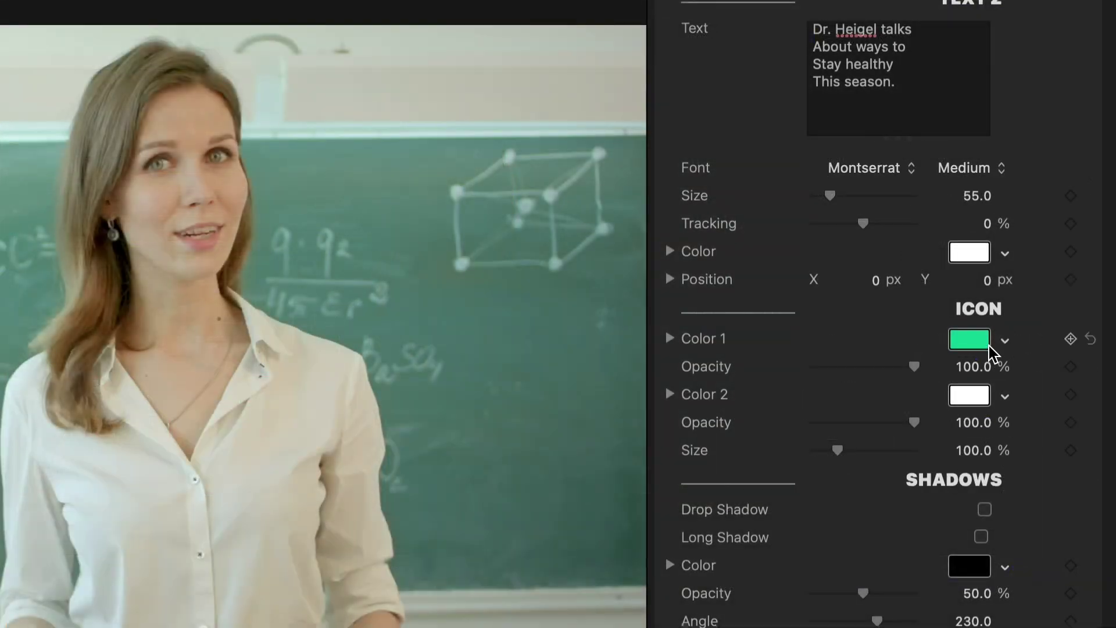
{"action": "left_click", "coordinate": [988, 346]}
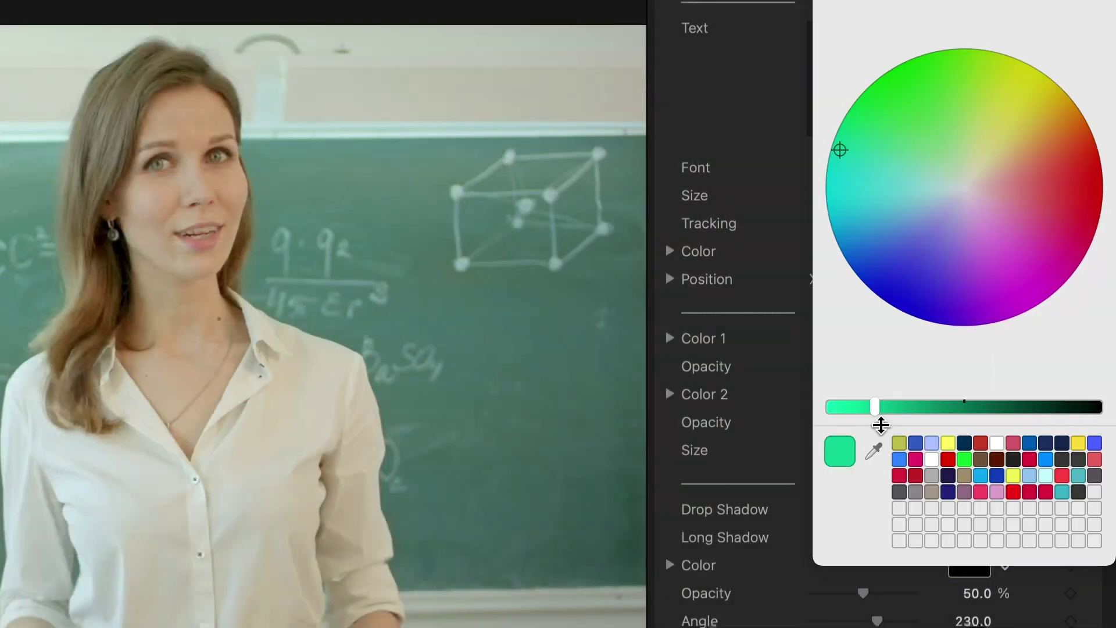